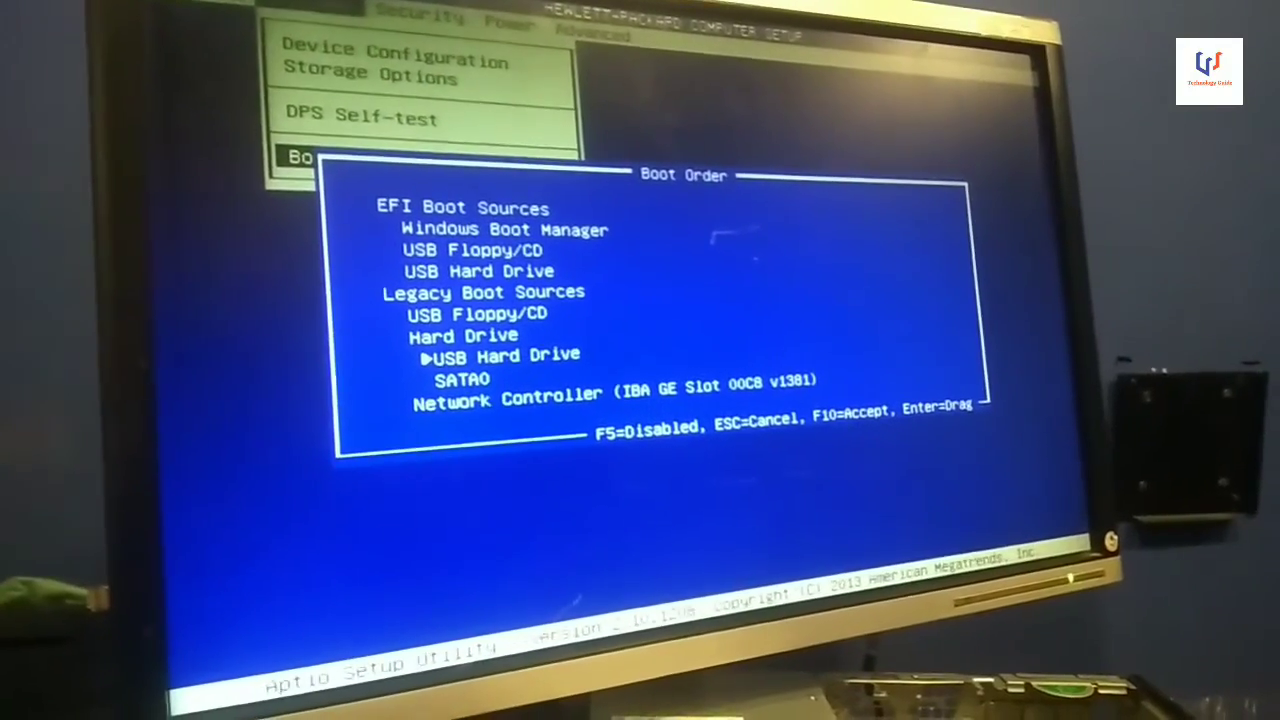
- Accept the boot order with USB Hard Drive above SATA0 under the legacy hard drives, and exit the BIOS setup saving the changes
{"action": "key", "text": "F10"}
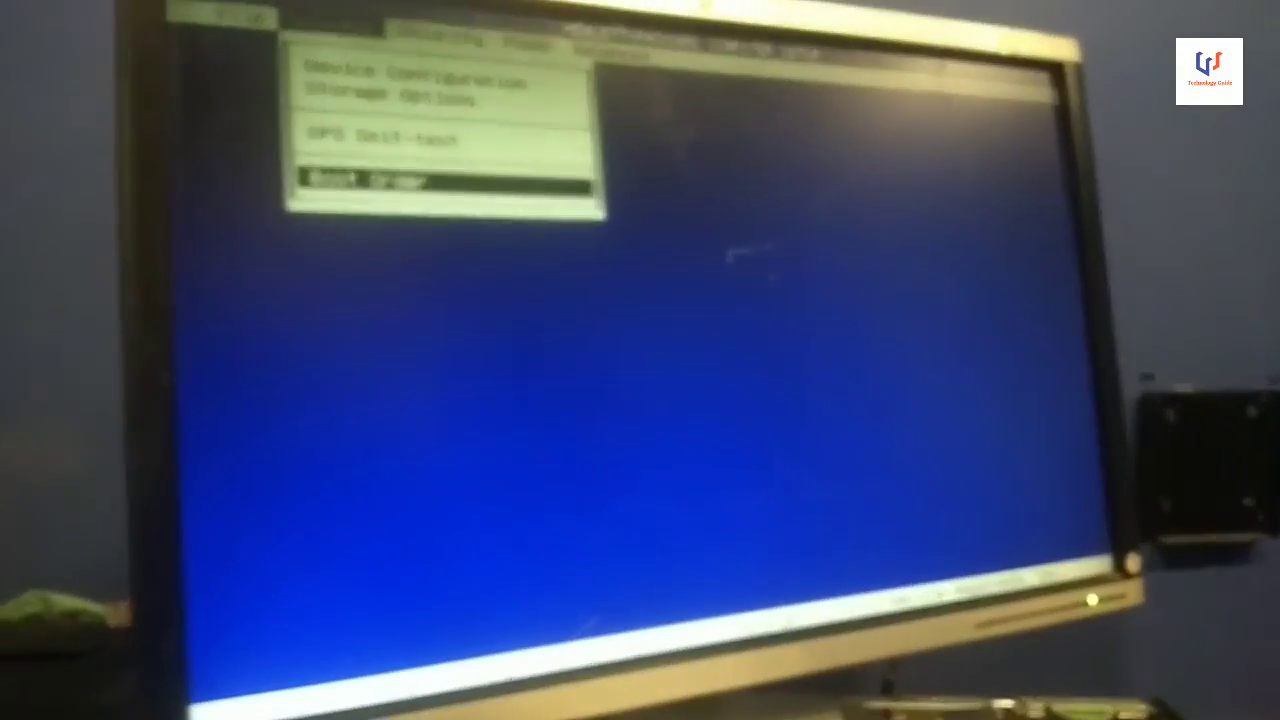
{"action": "key", "text": "Left"}
{"action": "key", "text": "Down"}
{"action": "key", "text": "Down"}
{"action": "key", "text": "Down"}
{"action": "key", "text": "Down"}
{"action": "key", "text": "Down"}
{"action": "key", "text": "Down"}
{"action": "key", "text": "Down"}
{"action": "key", "text": "Down"}
{"action": "key", "text": "Down"}
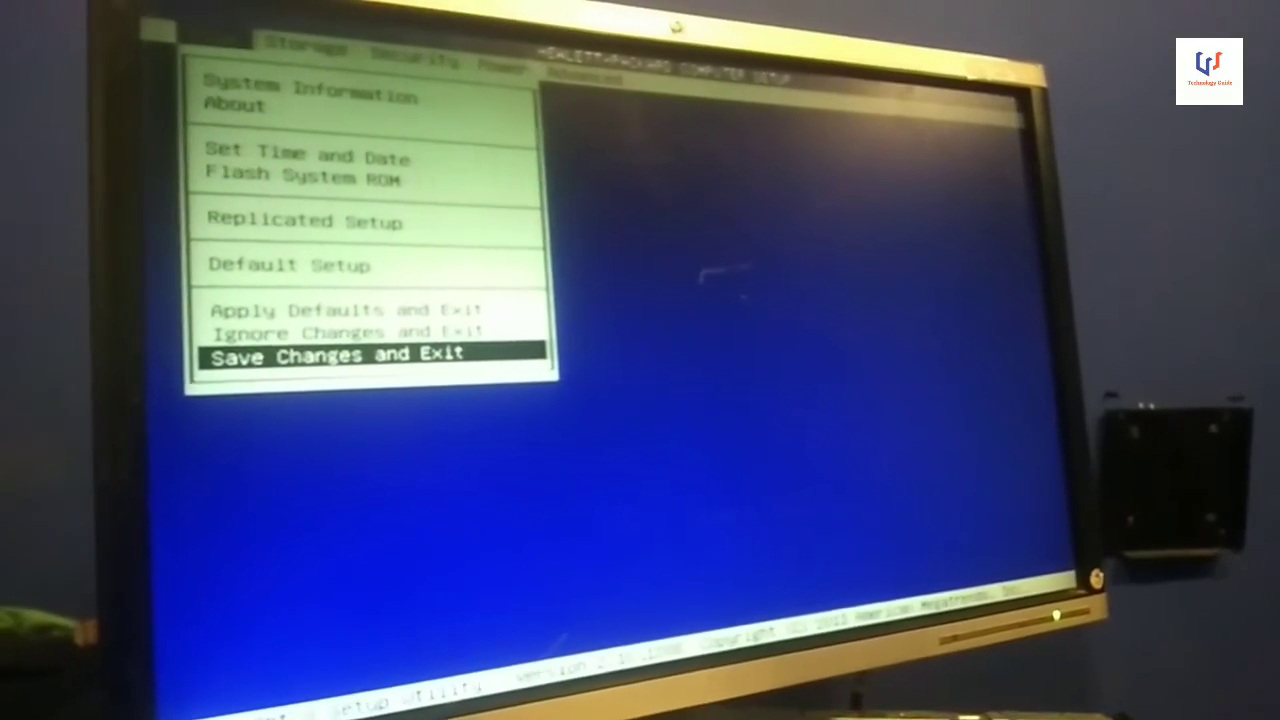
{"action": "key", "text": "Return"}
{"action": "key", "text": "Return"}
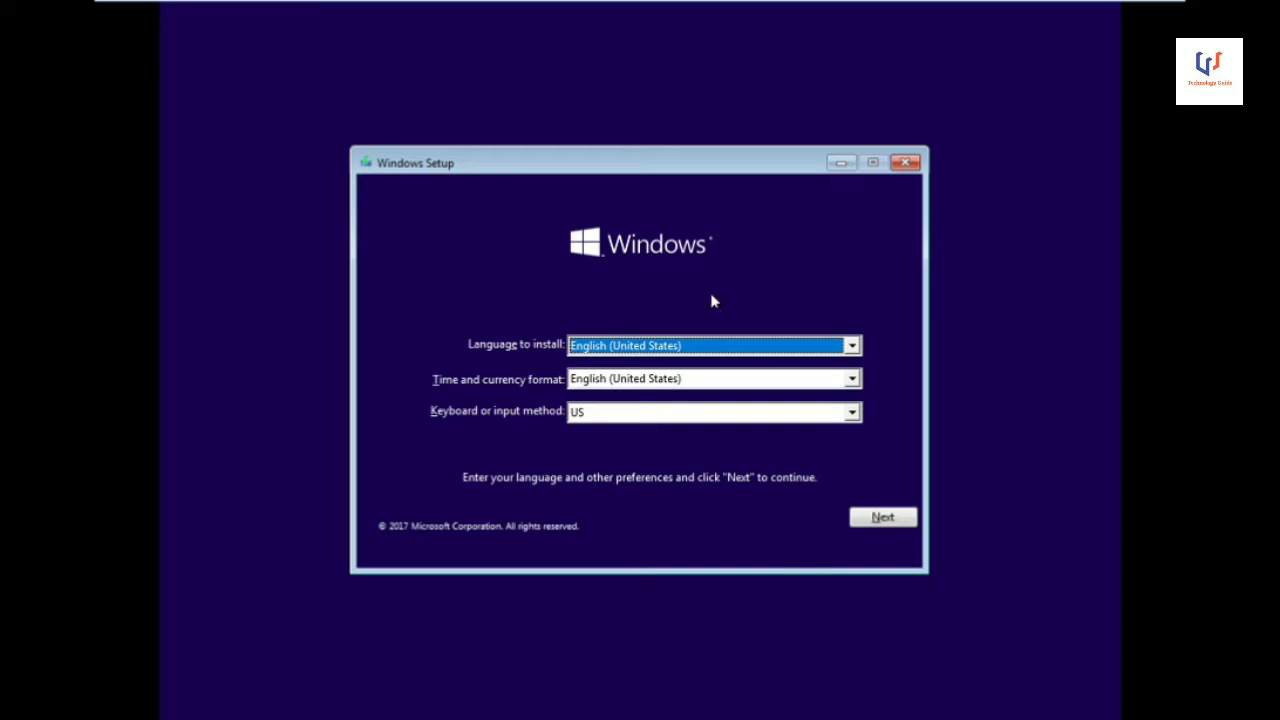
- Start the Windows installation with English (United States) and US keyboard settings, choosing Windows 10 Pro x64 as the edition
{"action": "left_click", "coordinate": [883, 518]}
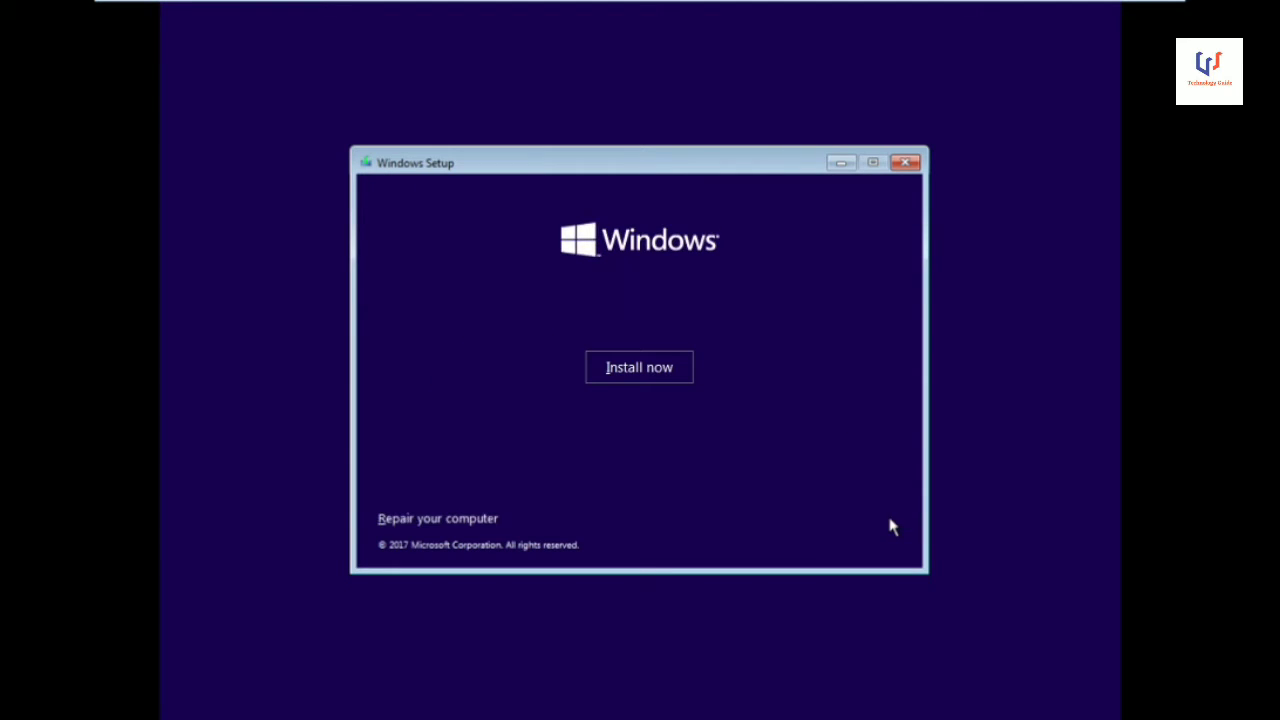
{"action": "left_click", "coordinate": [653, 380]}
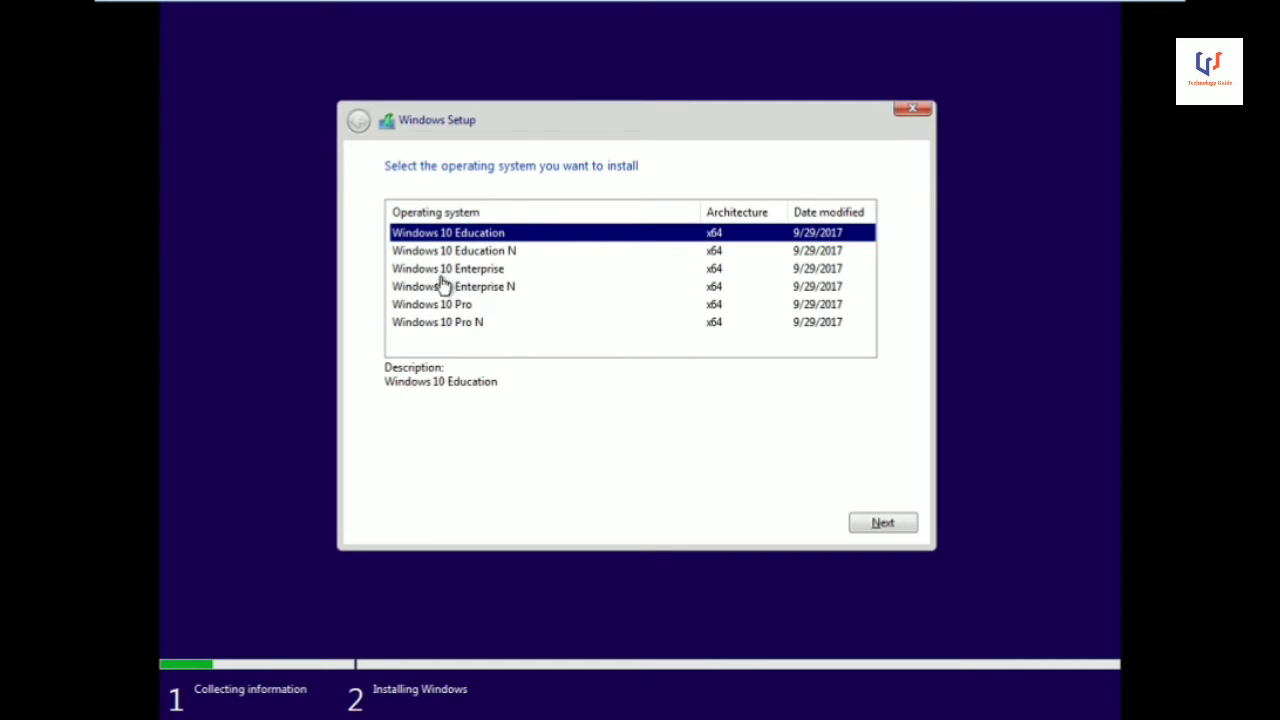
{"action": "left_click", "coordinate": [458, 308]}
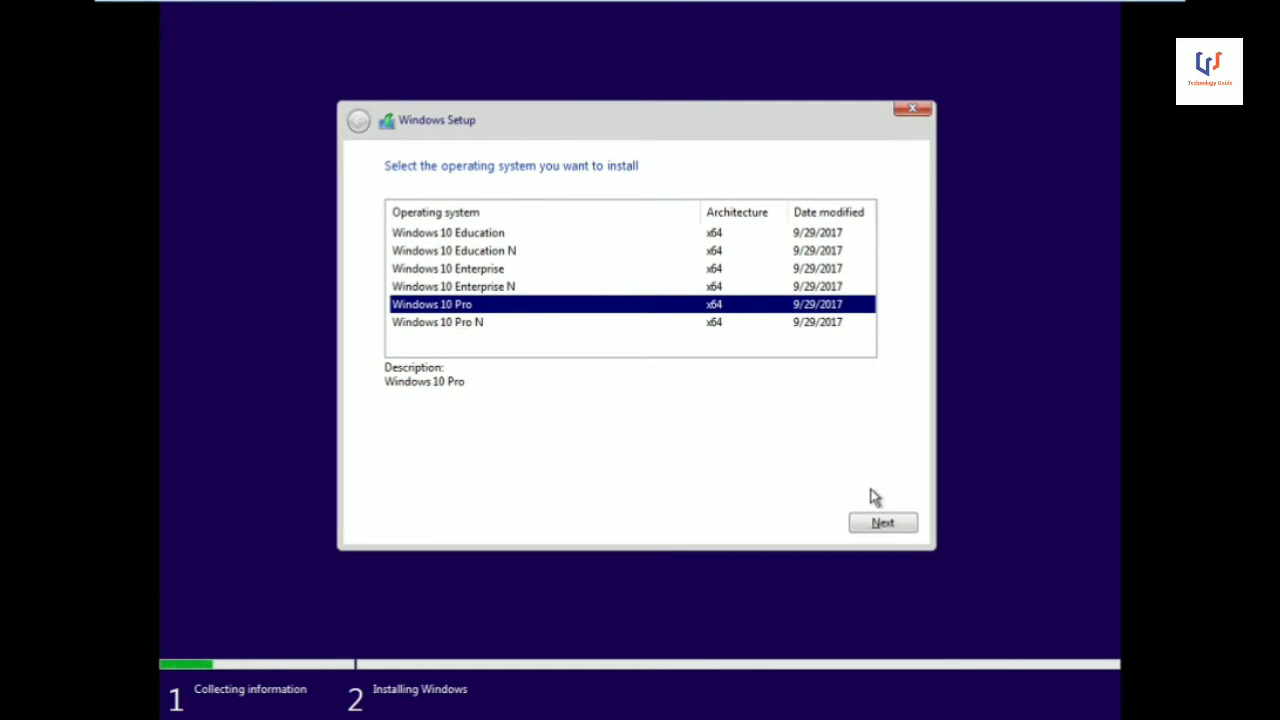
{"action": "left_click", "coordinate": [890, 530]}
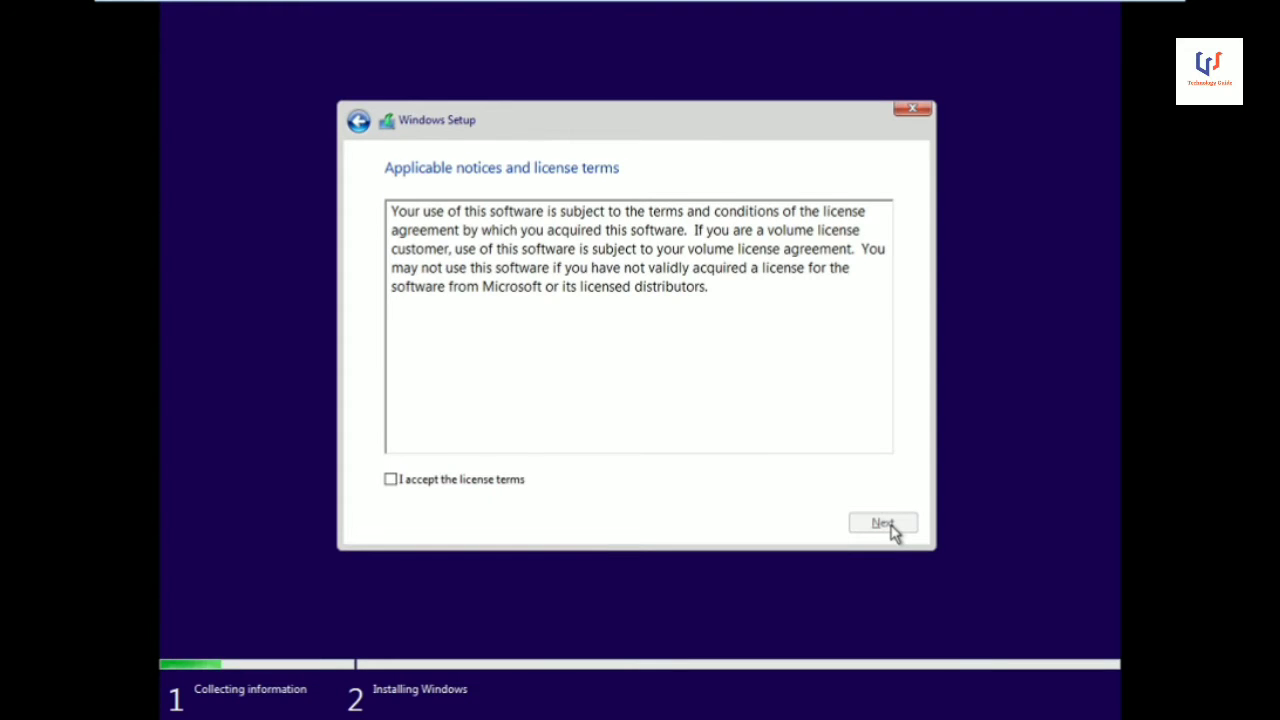
- Accept the license terms and choose the custom installation that installs Windows only
{"action": "left_click", "coordinate": [390, 480]}
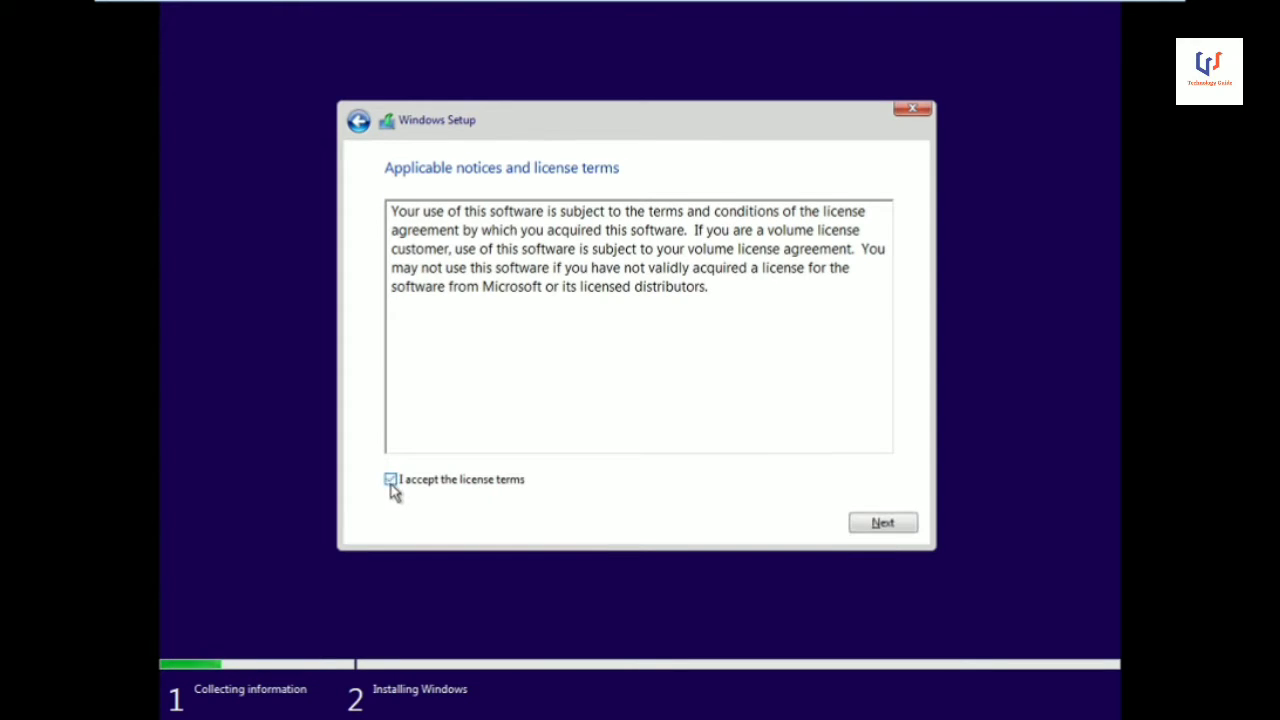
{"action": "left_click", "coordinate": [884, 528]}
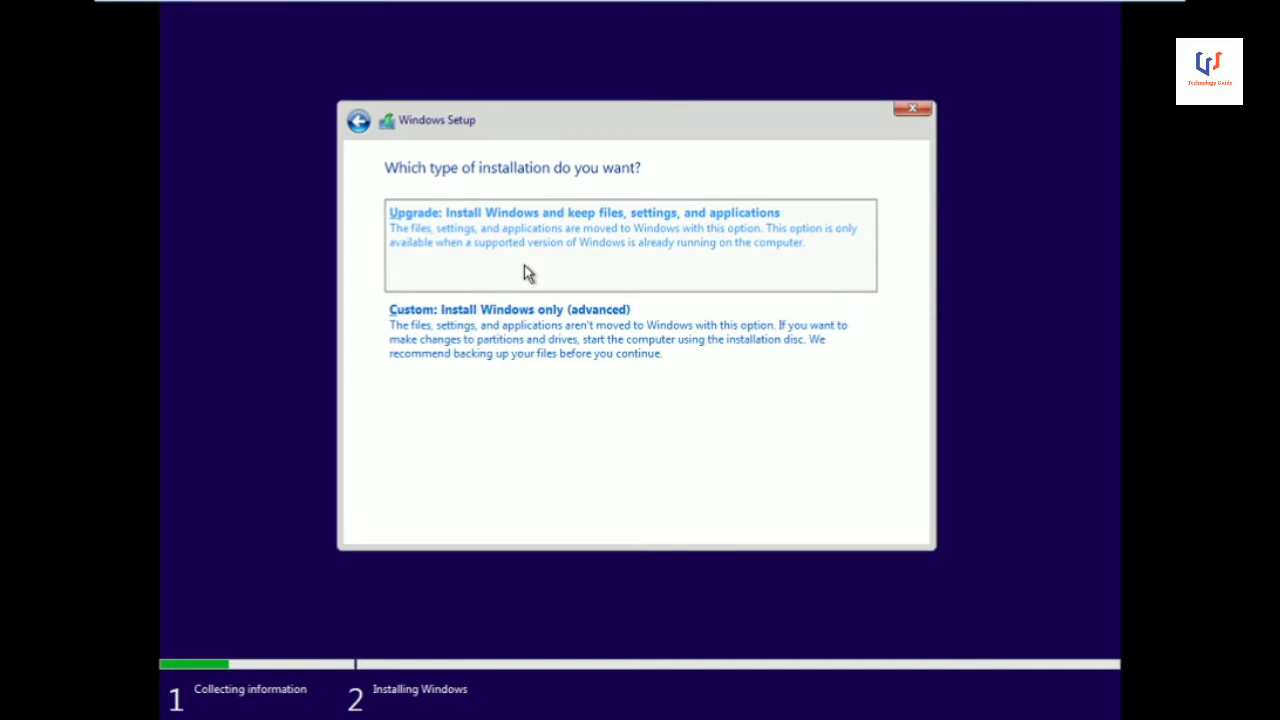
{"action": "left_click", "coordinate": [487, 325]}
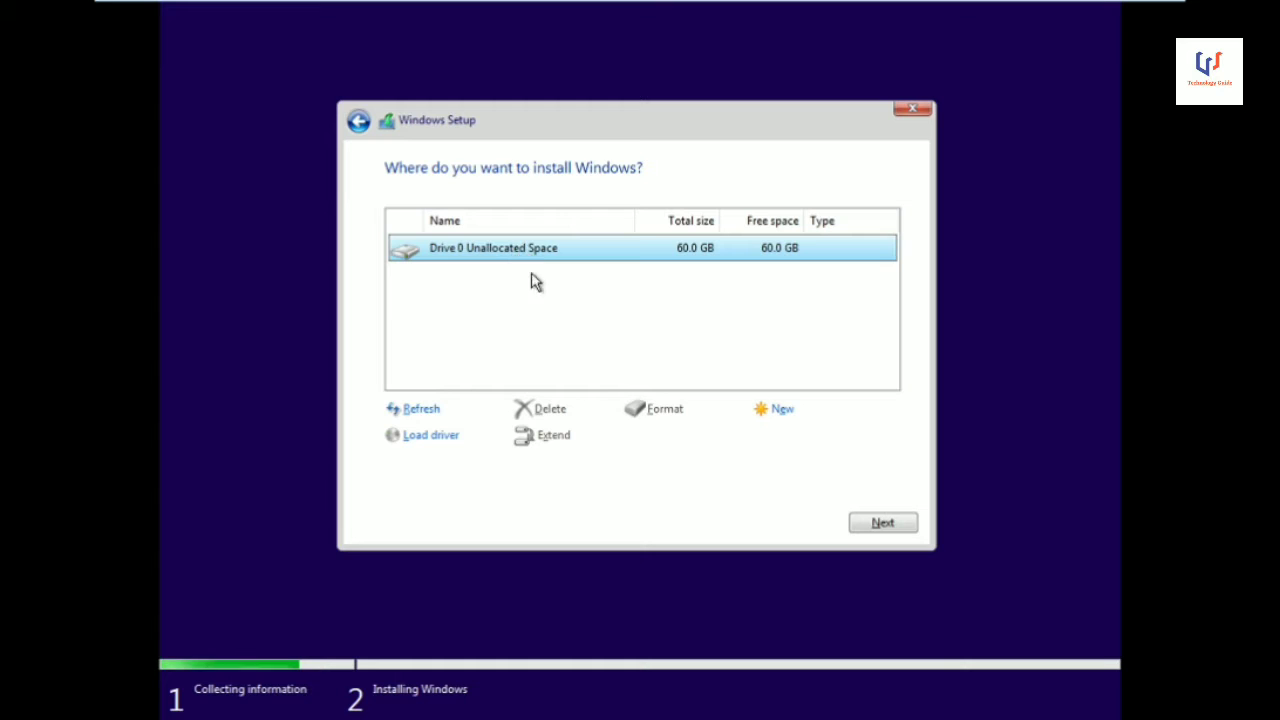
- Create a new 31440 MB partition from Drive 0's unallocated space, allowing Windows to add its system partitions
{"action": "left_click", "coordinate": [784, 412]}
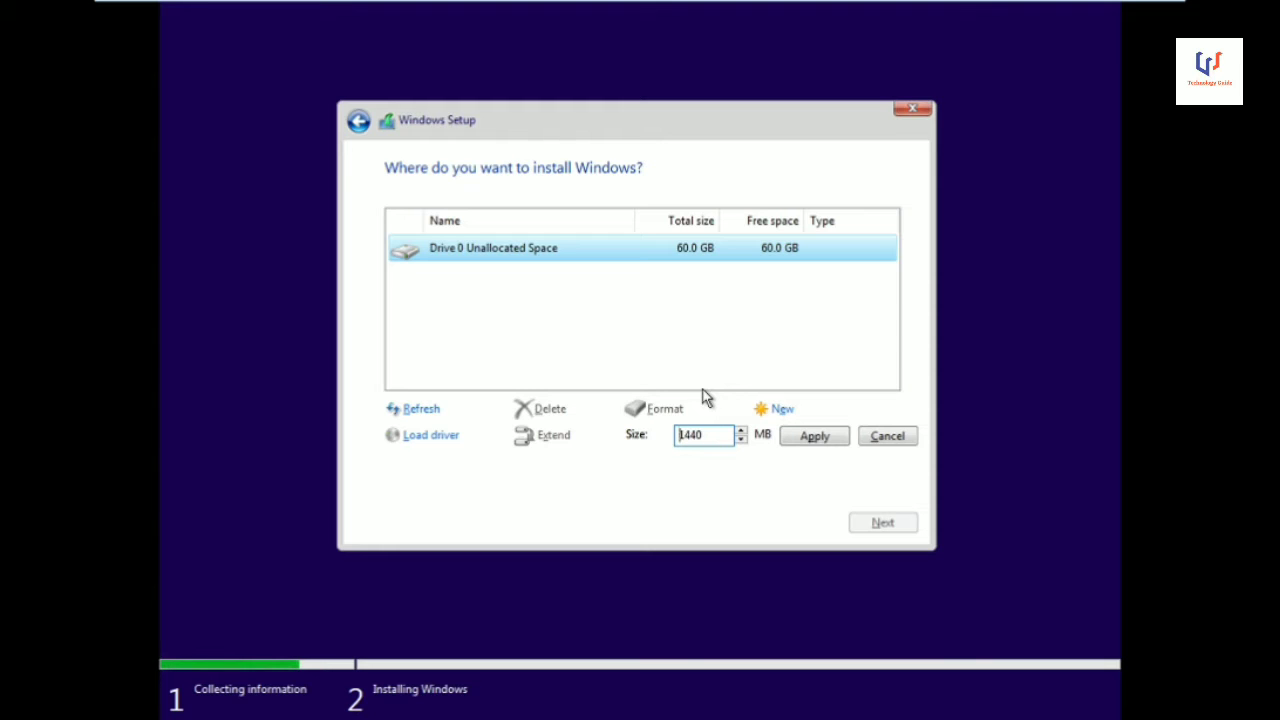
{"action": "type", "text": "3"}
{"action": "left_click", "coordinate": [820, 440]}
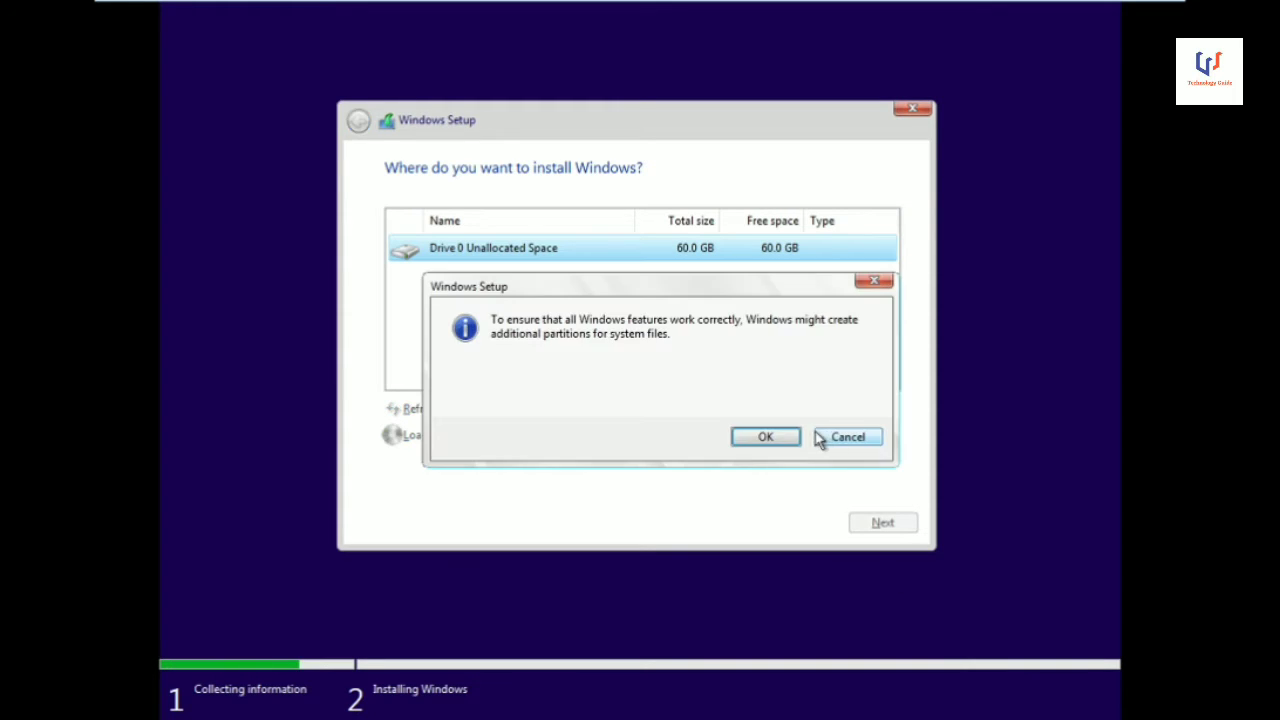
{"action": "left_click", "coordinate": [765, 437]}
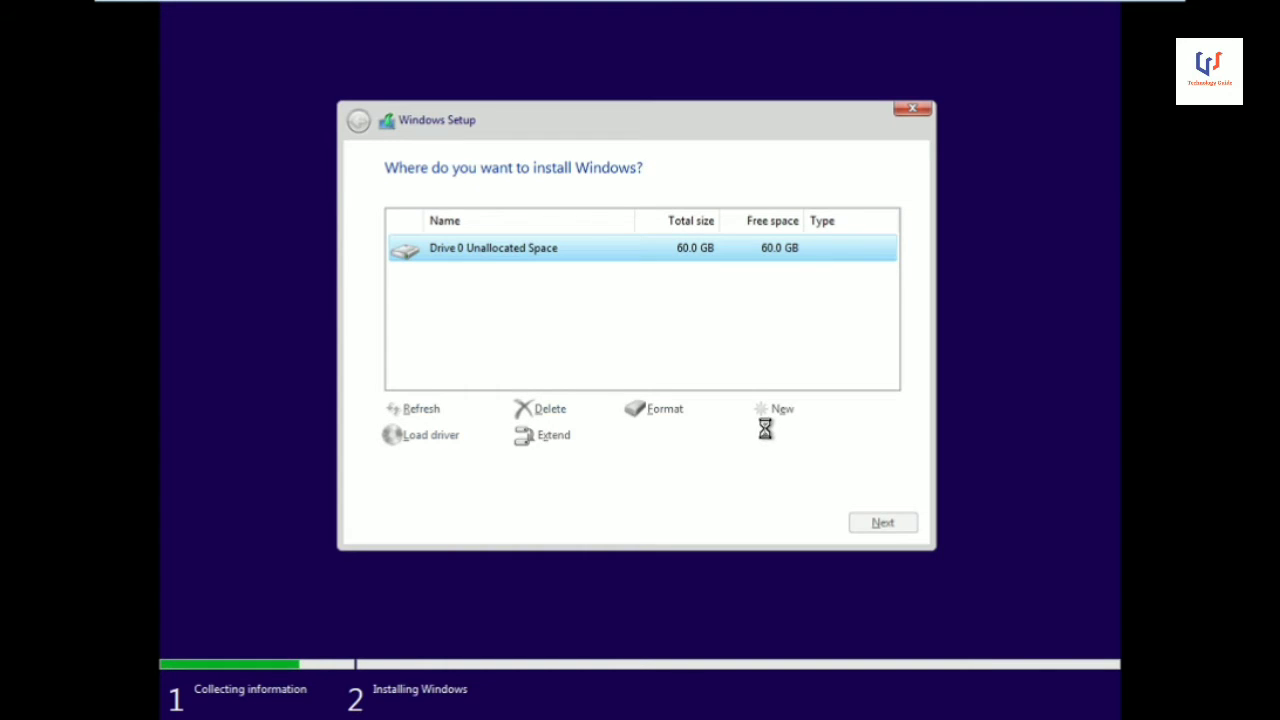
- Create another partition of 29999 MB from the remaining unallocated space on Drive 0
{"action": "left_click", "coordinate": [692, 310]}
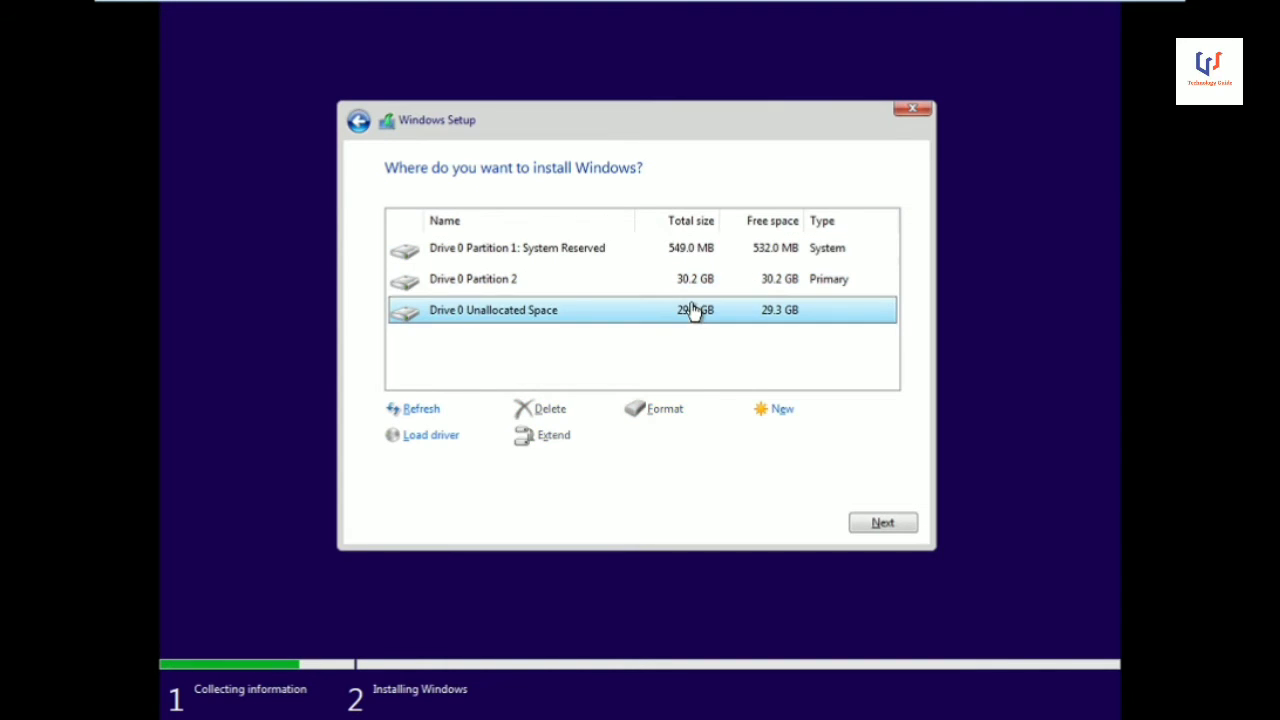
{"action": "left_click", "coordinate": [775, 414]}
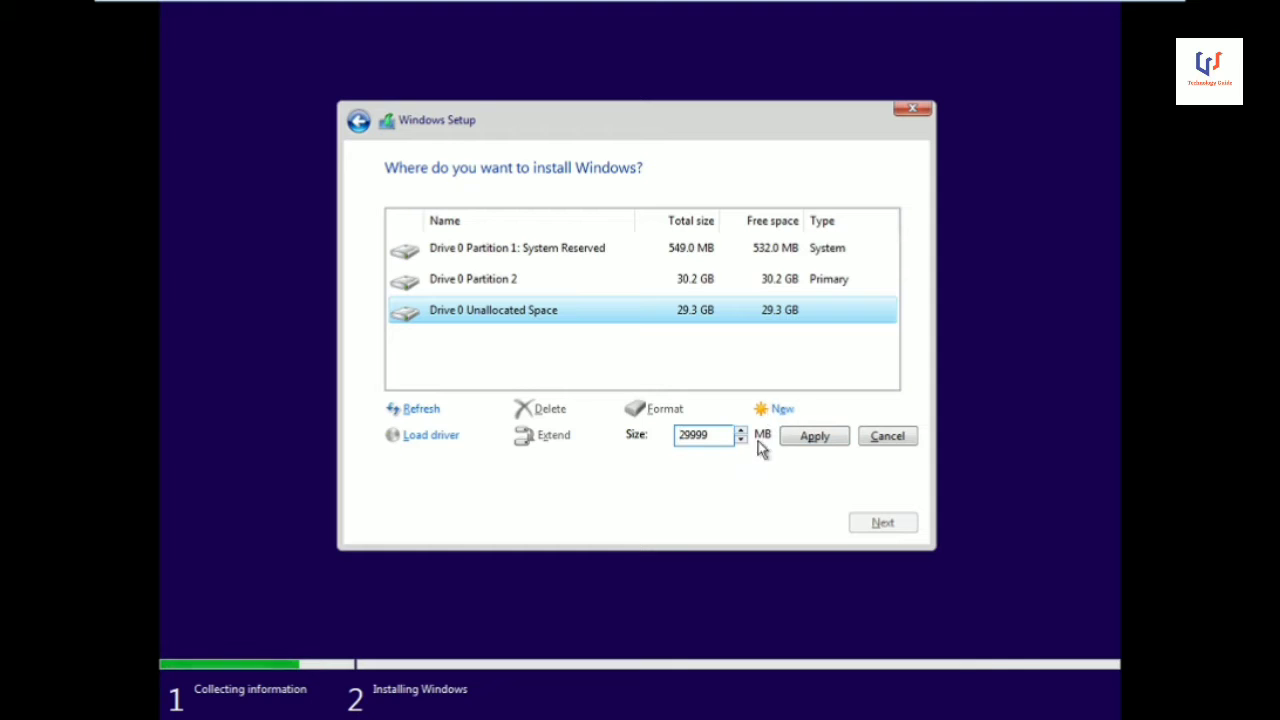
{"action": "left_click", "coordinate": [808, 440]}
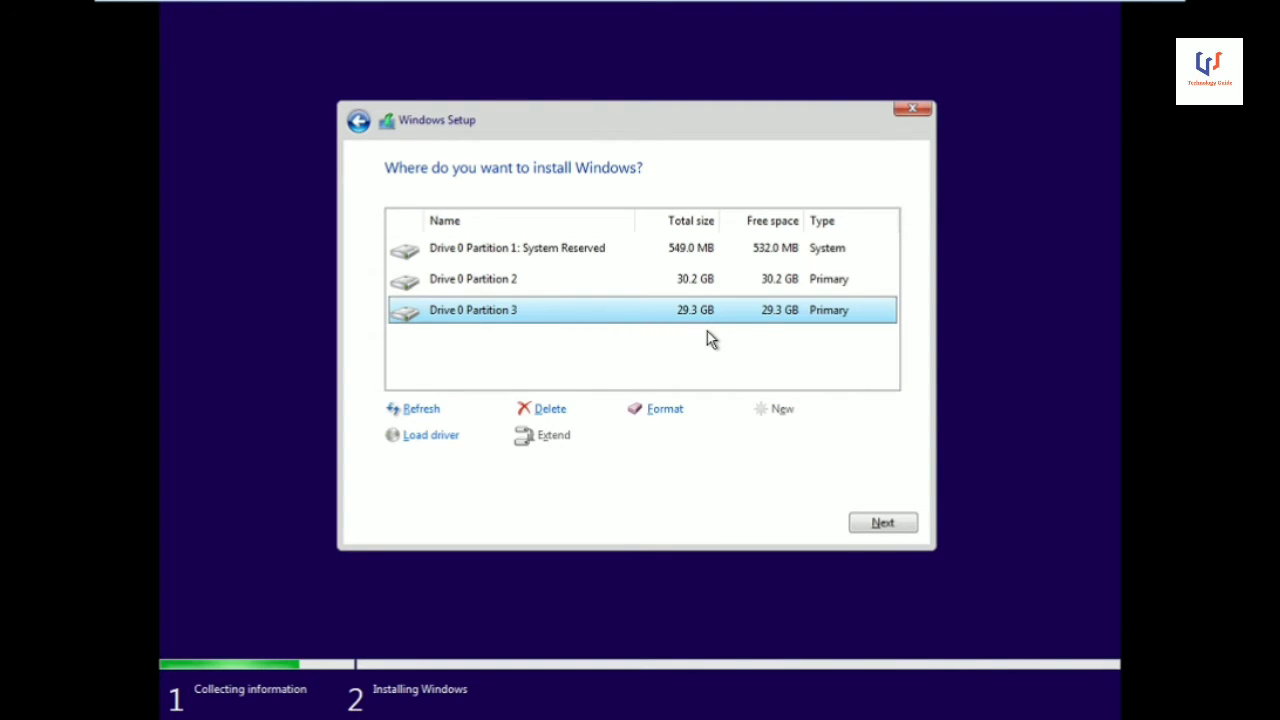
{"action": "left_click", "coordinate": [973, 575]}
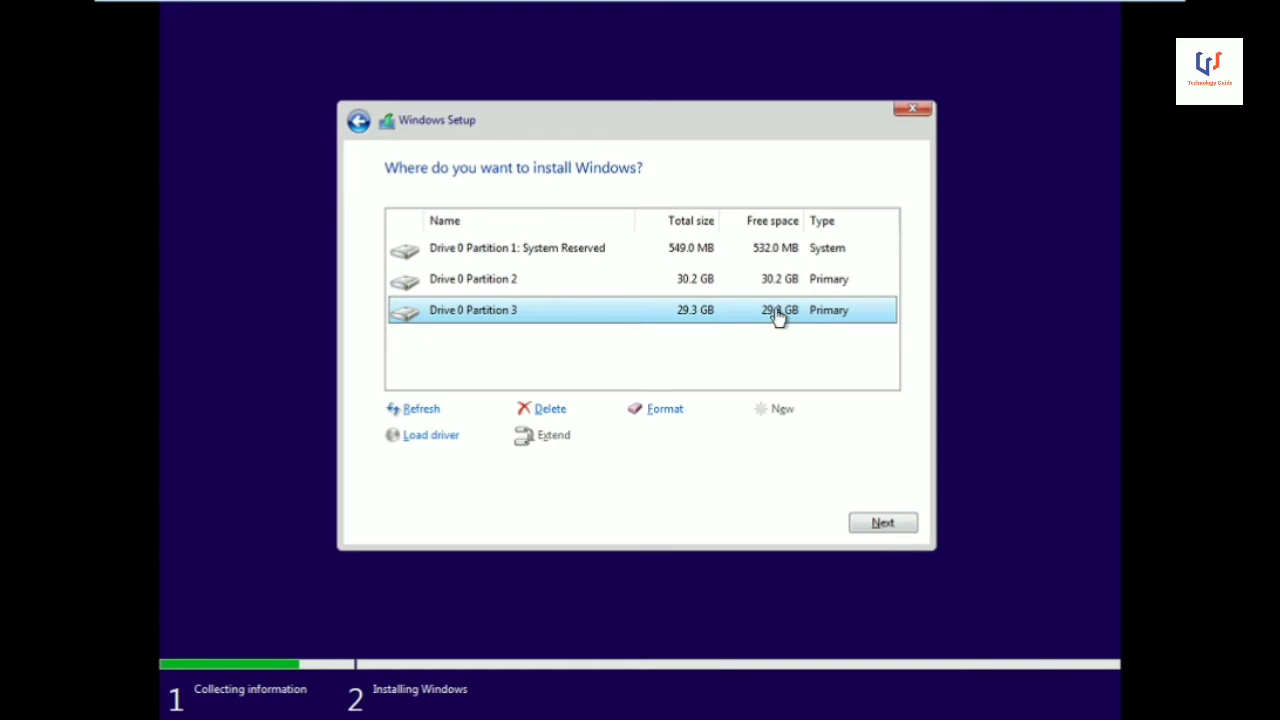
- Choose Drive 0 Partition 2 as the install location and begin installing Windows
{"action": "left_click", "coordinate": [506, 290]}
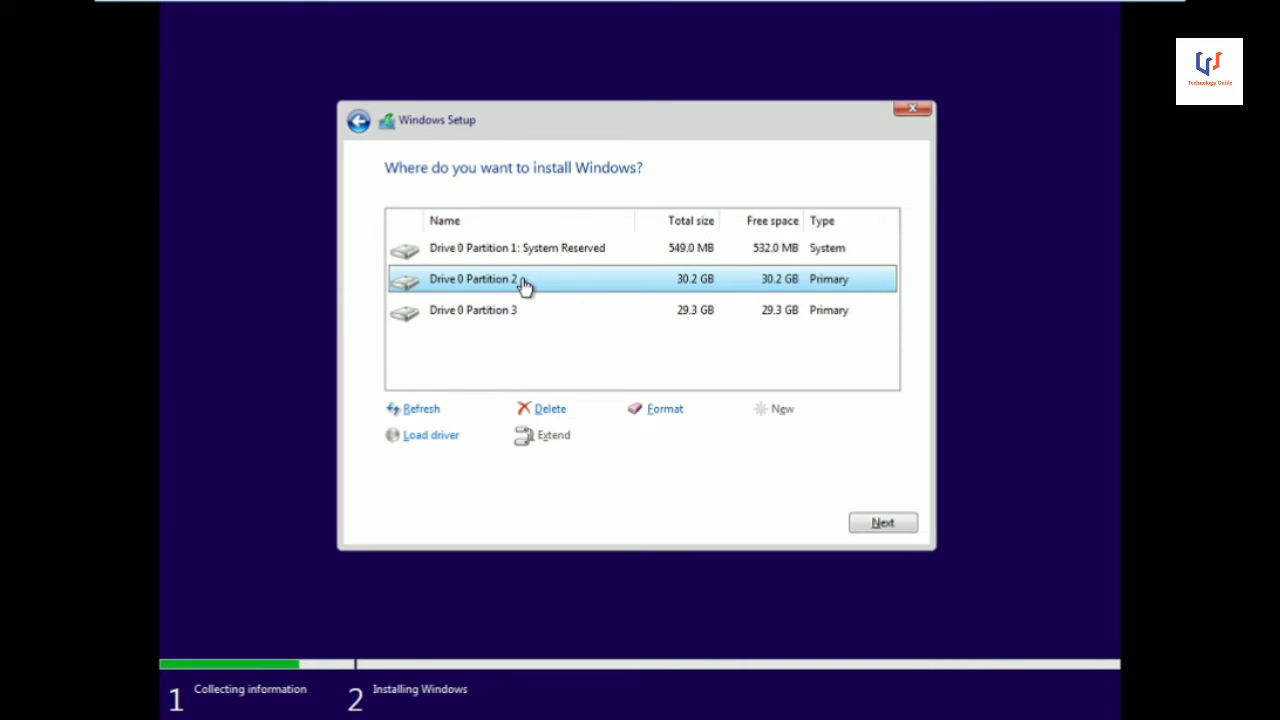
{"action": "left_click", "coordinate": [887, 521]}
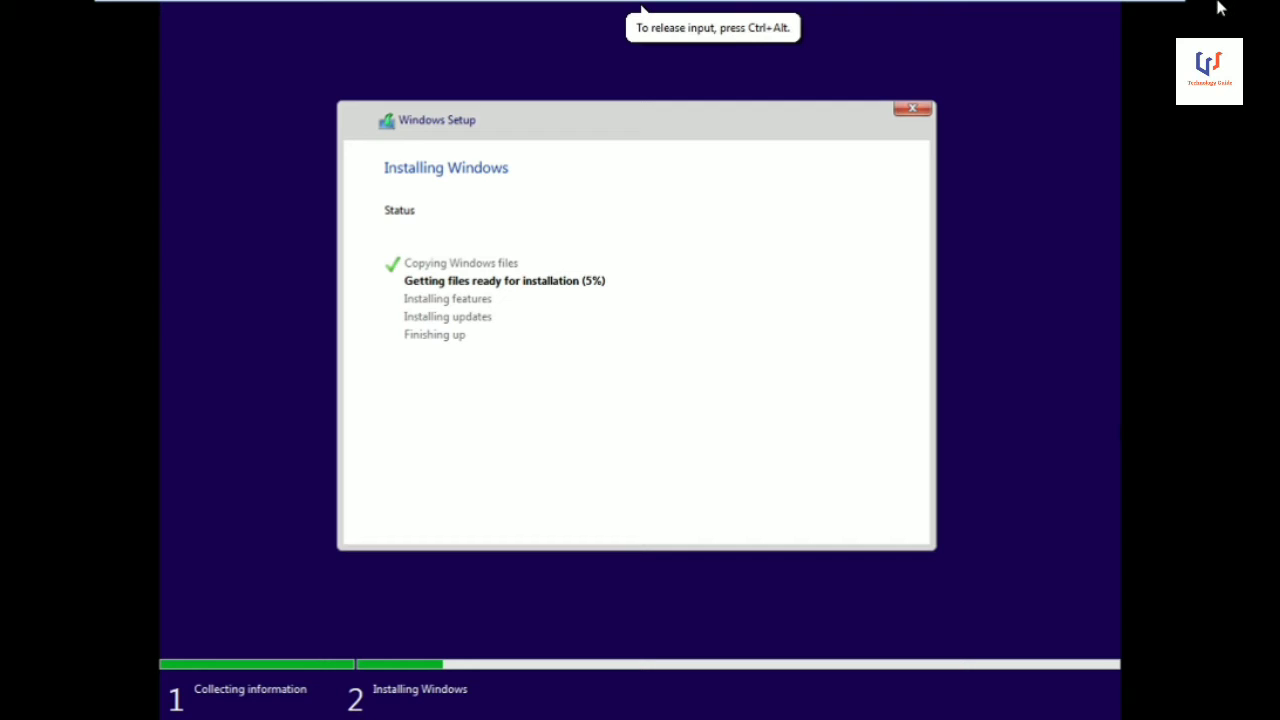
{"action": "mouse_move", "coordinate": [646, 8]}
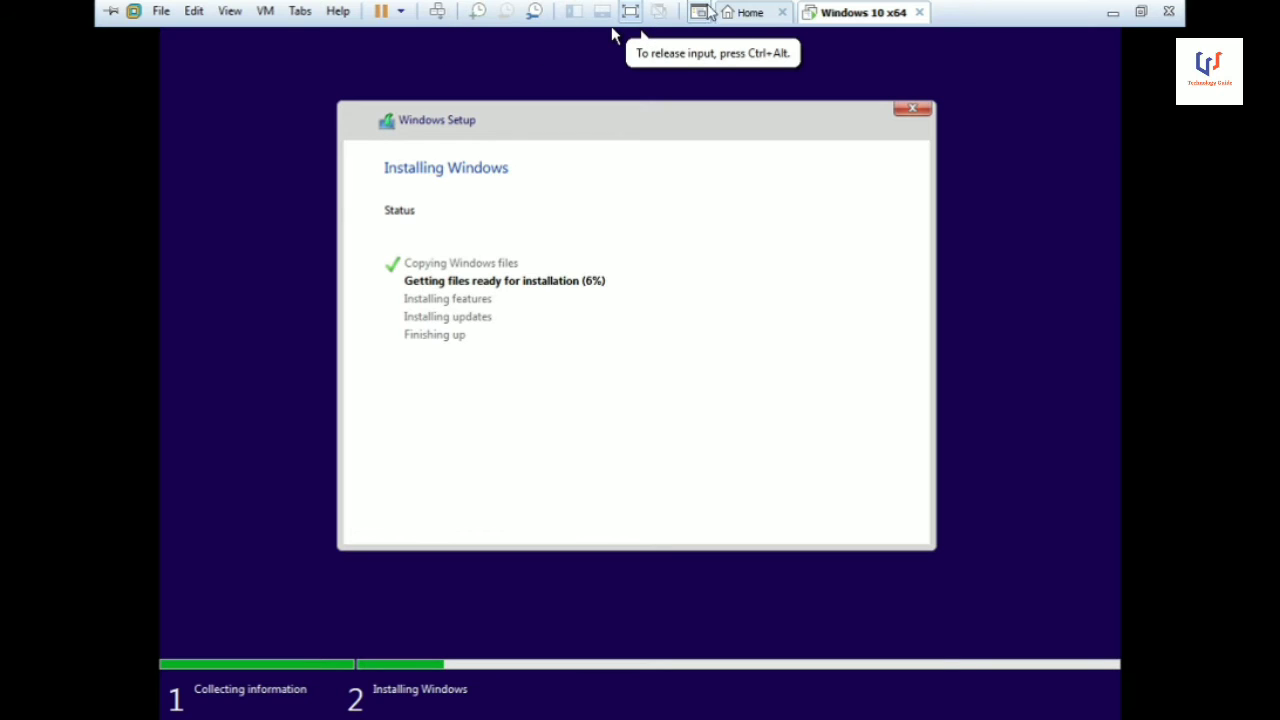
{"action": "left_click", "coordinate": [630, 12]}
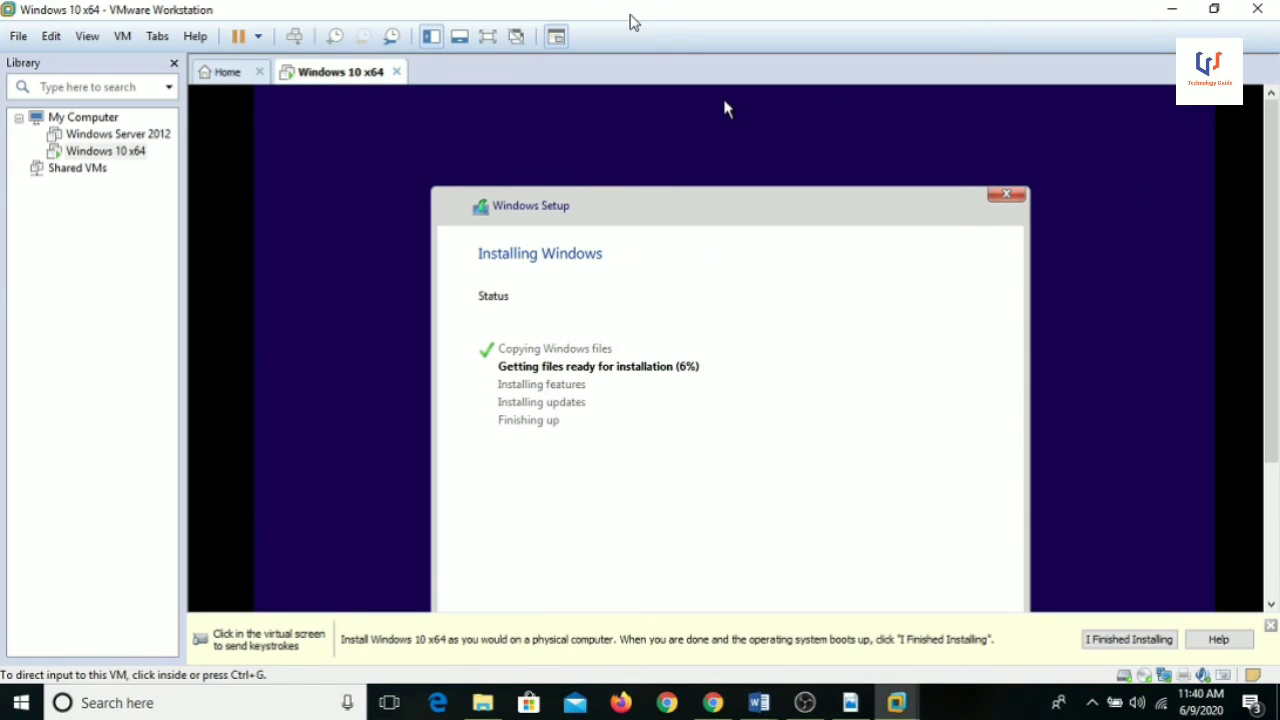
{"action": "left_click", "coordinate": [804, 703]}
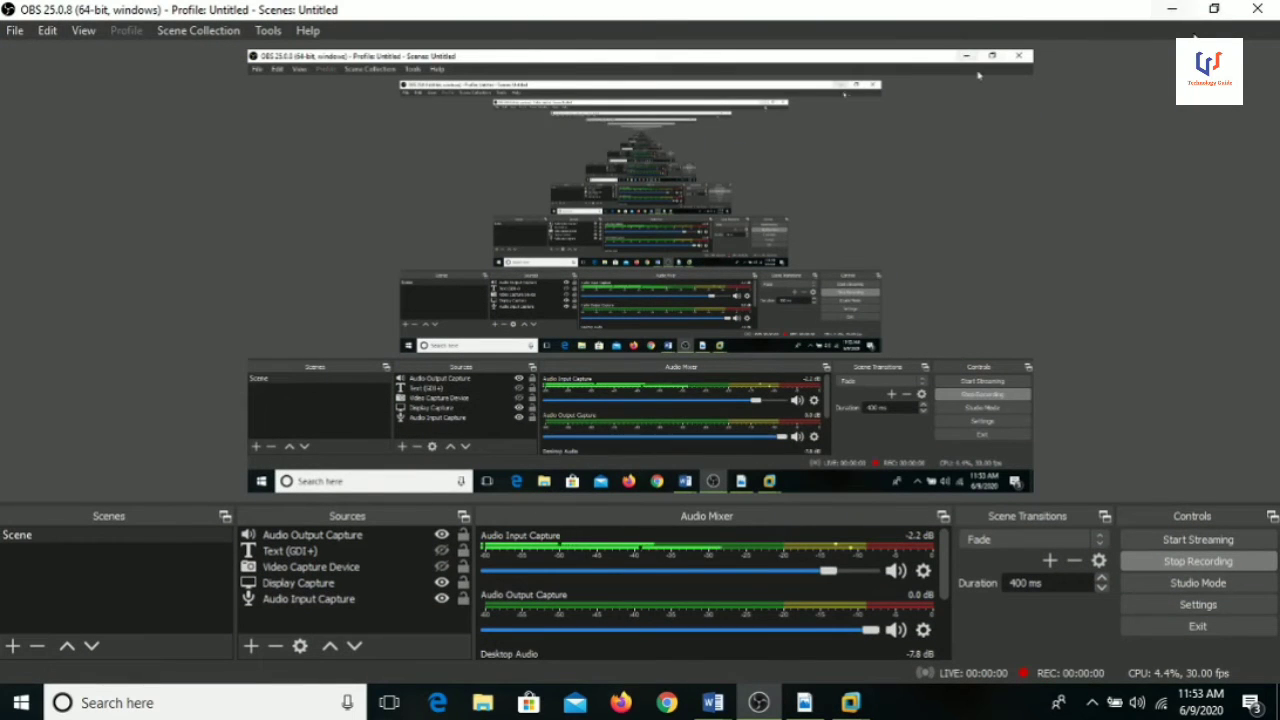
{"action": "left_click", "coordinate": [1170, 12]}
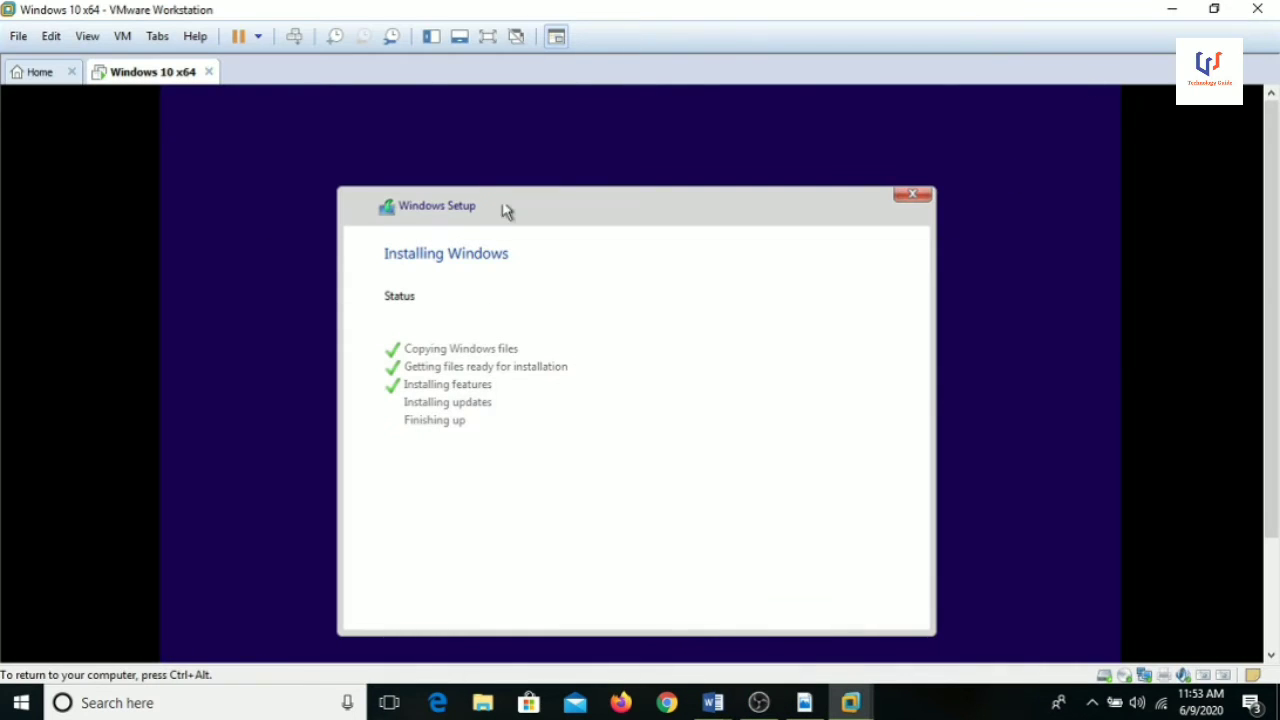
{"action": "key", "text": "ctrl+alt"}
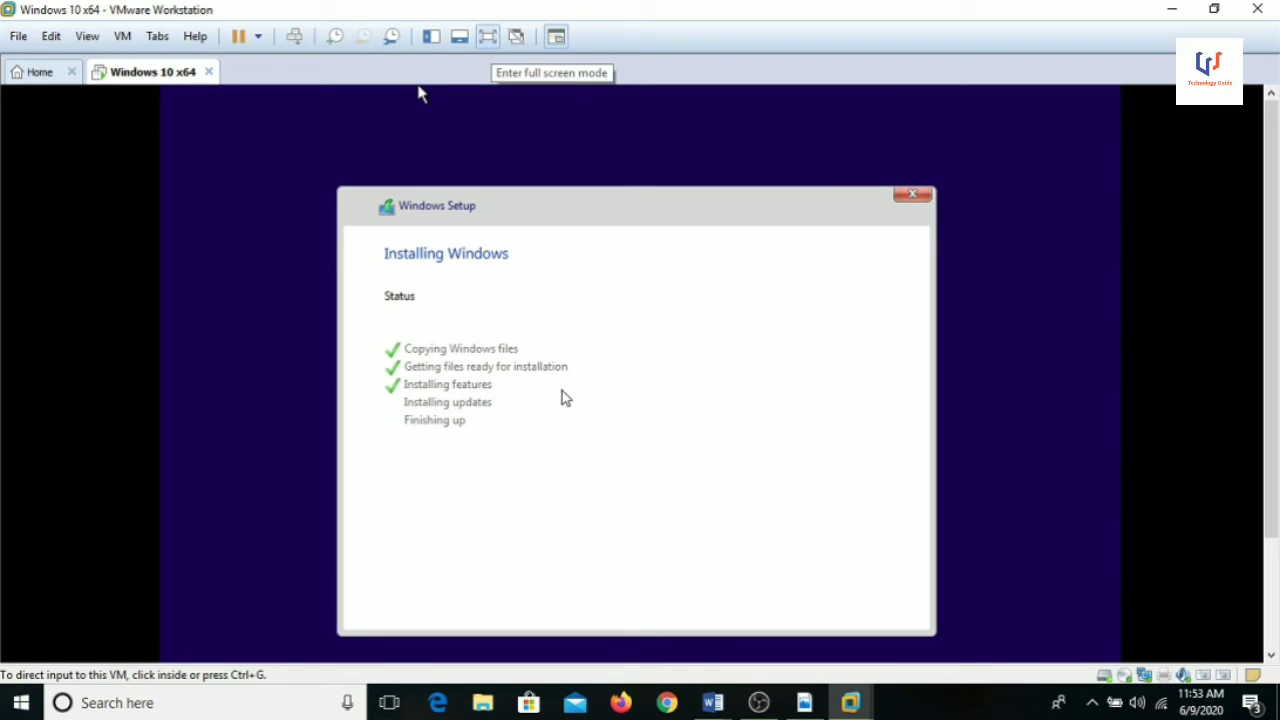
{"action": "left_click", "coordinate": [487, 36]}
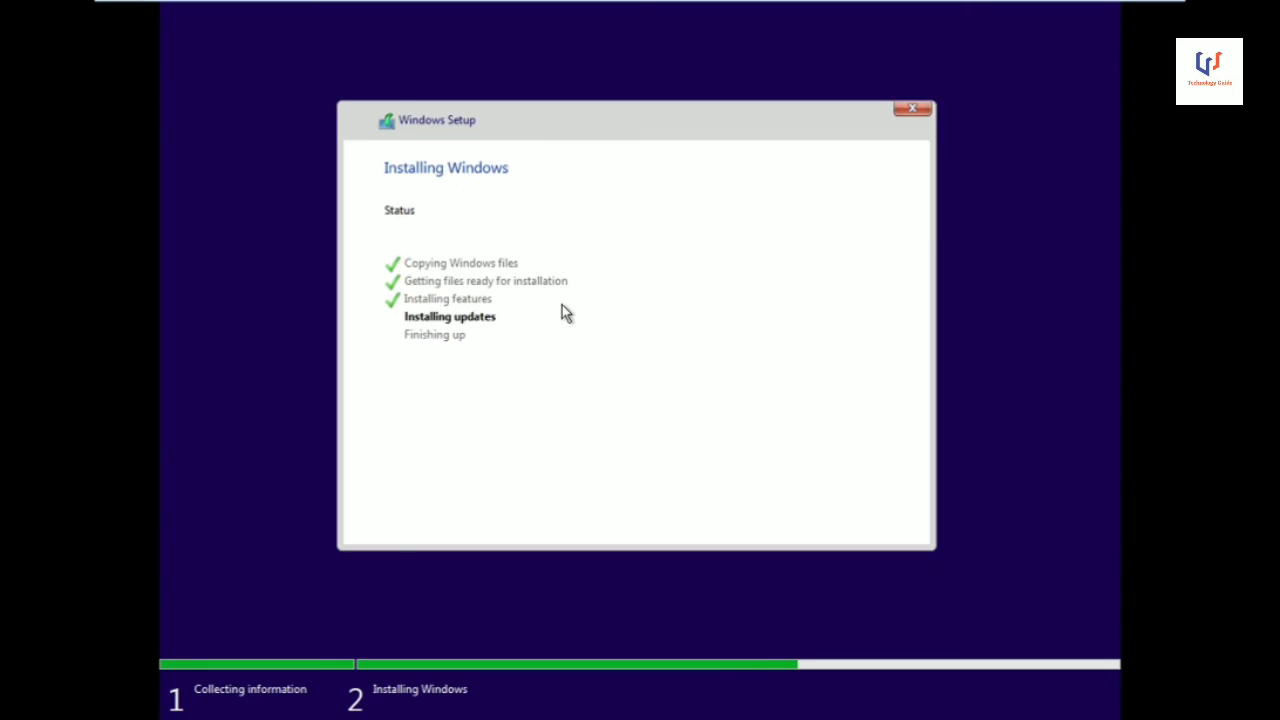